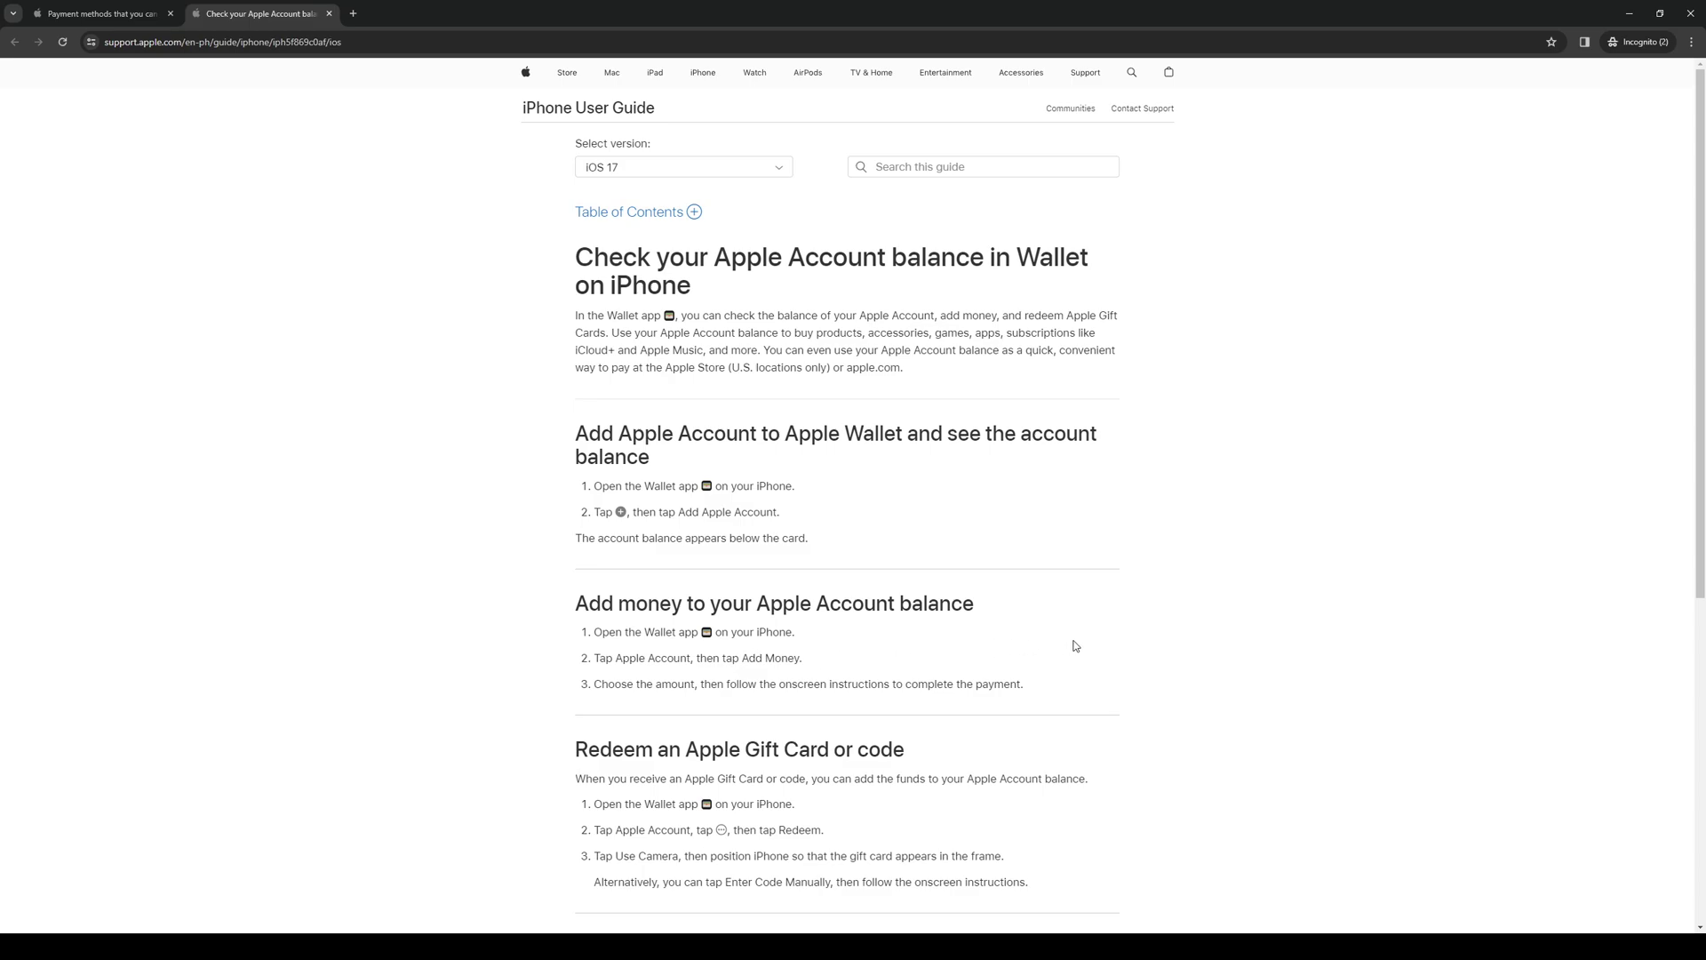
{"action": "scroll", "coordinate": [500, 687], "scroll_direction": "down", "scroll_amount": 1}
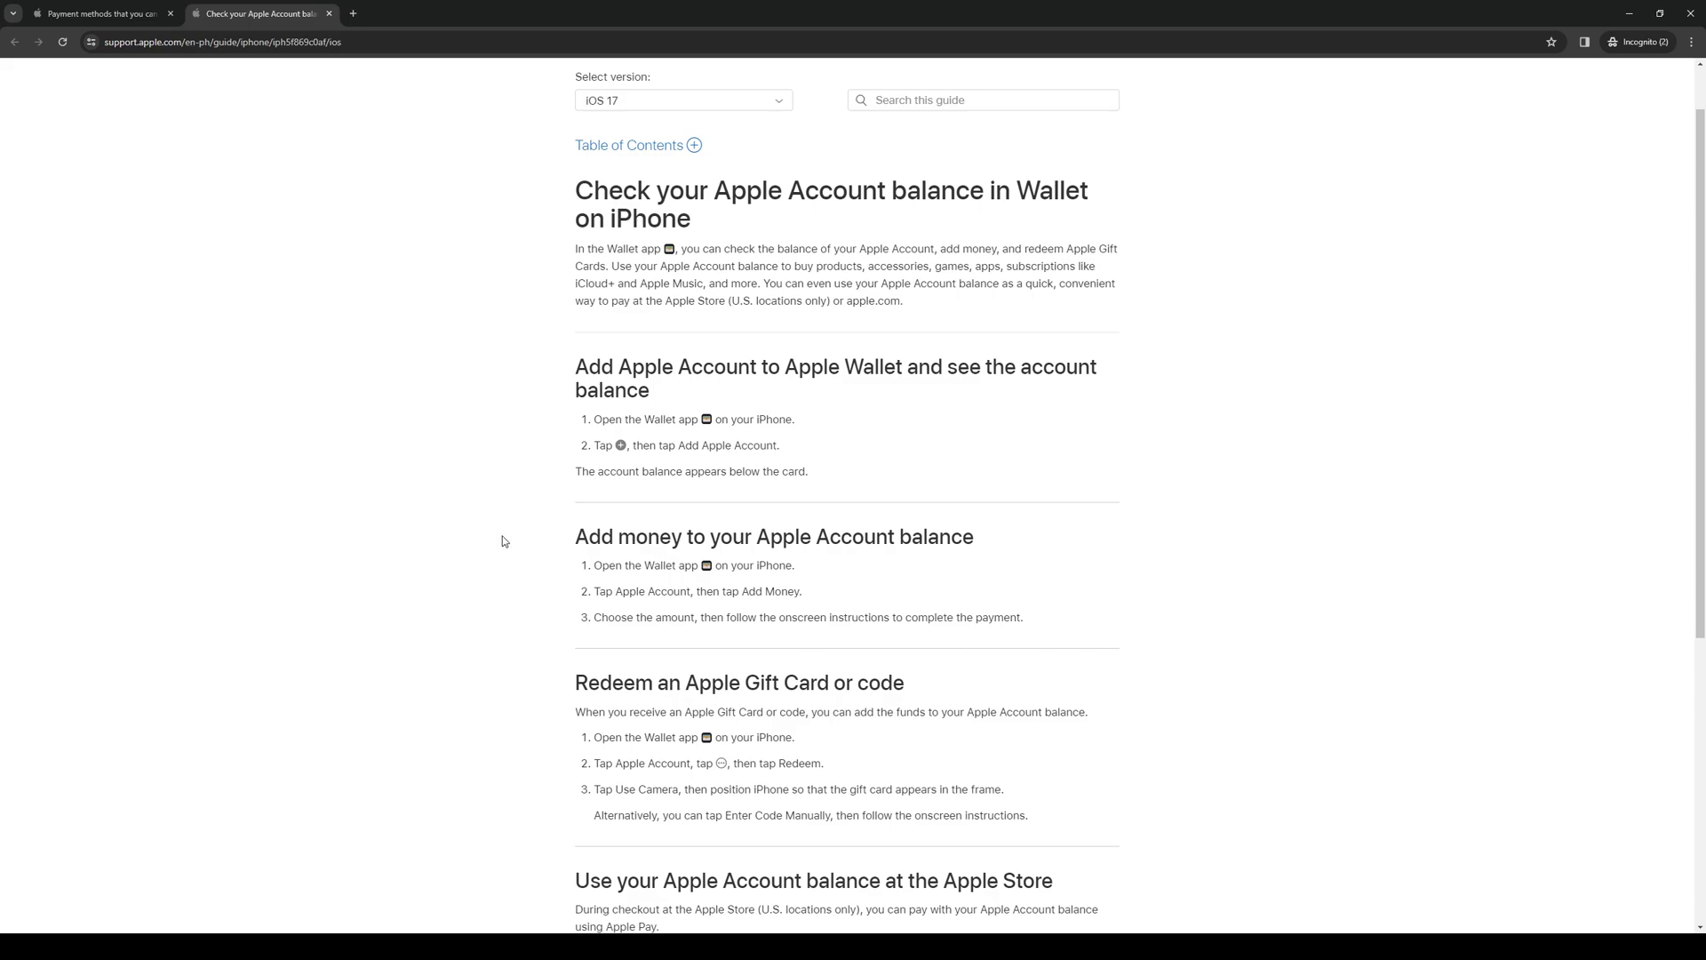
{"action": "scroll", "coordinate": [480, 534], "scroll_direction": "down", "scroll_amount": 1}
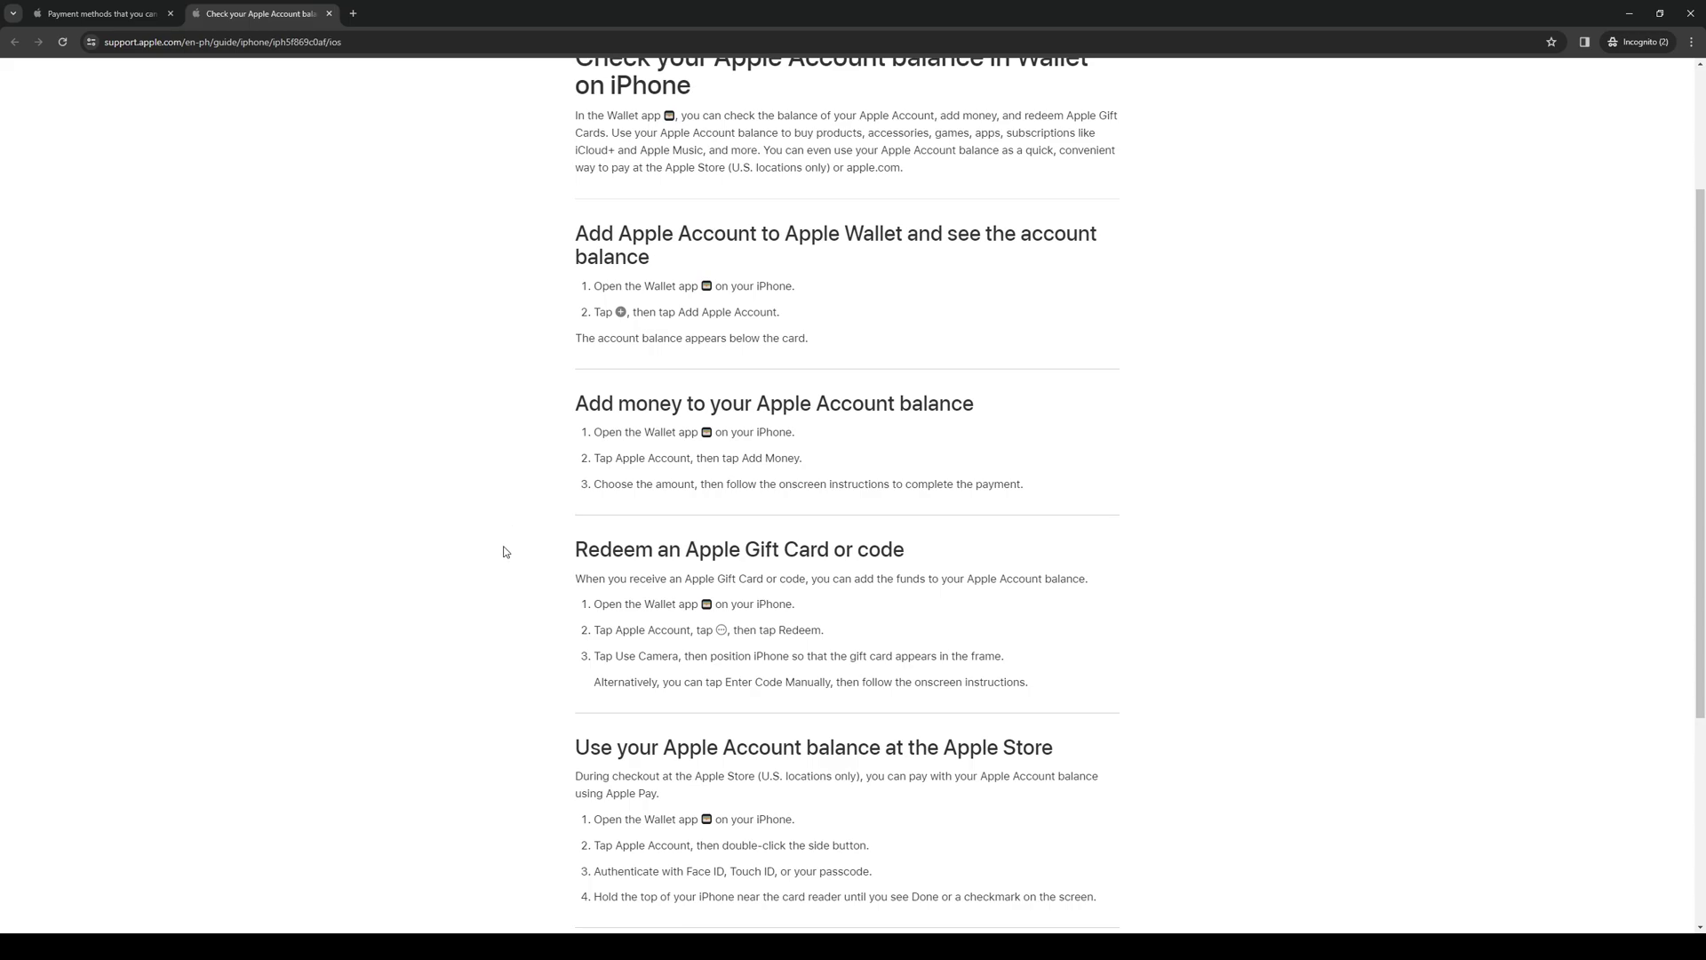
{"action": "scroll", "coordinate": [501, 550], "scroll_direction": "up", "scroll_amount": 2}
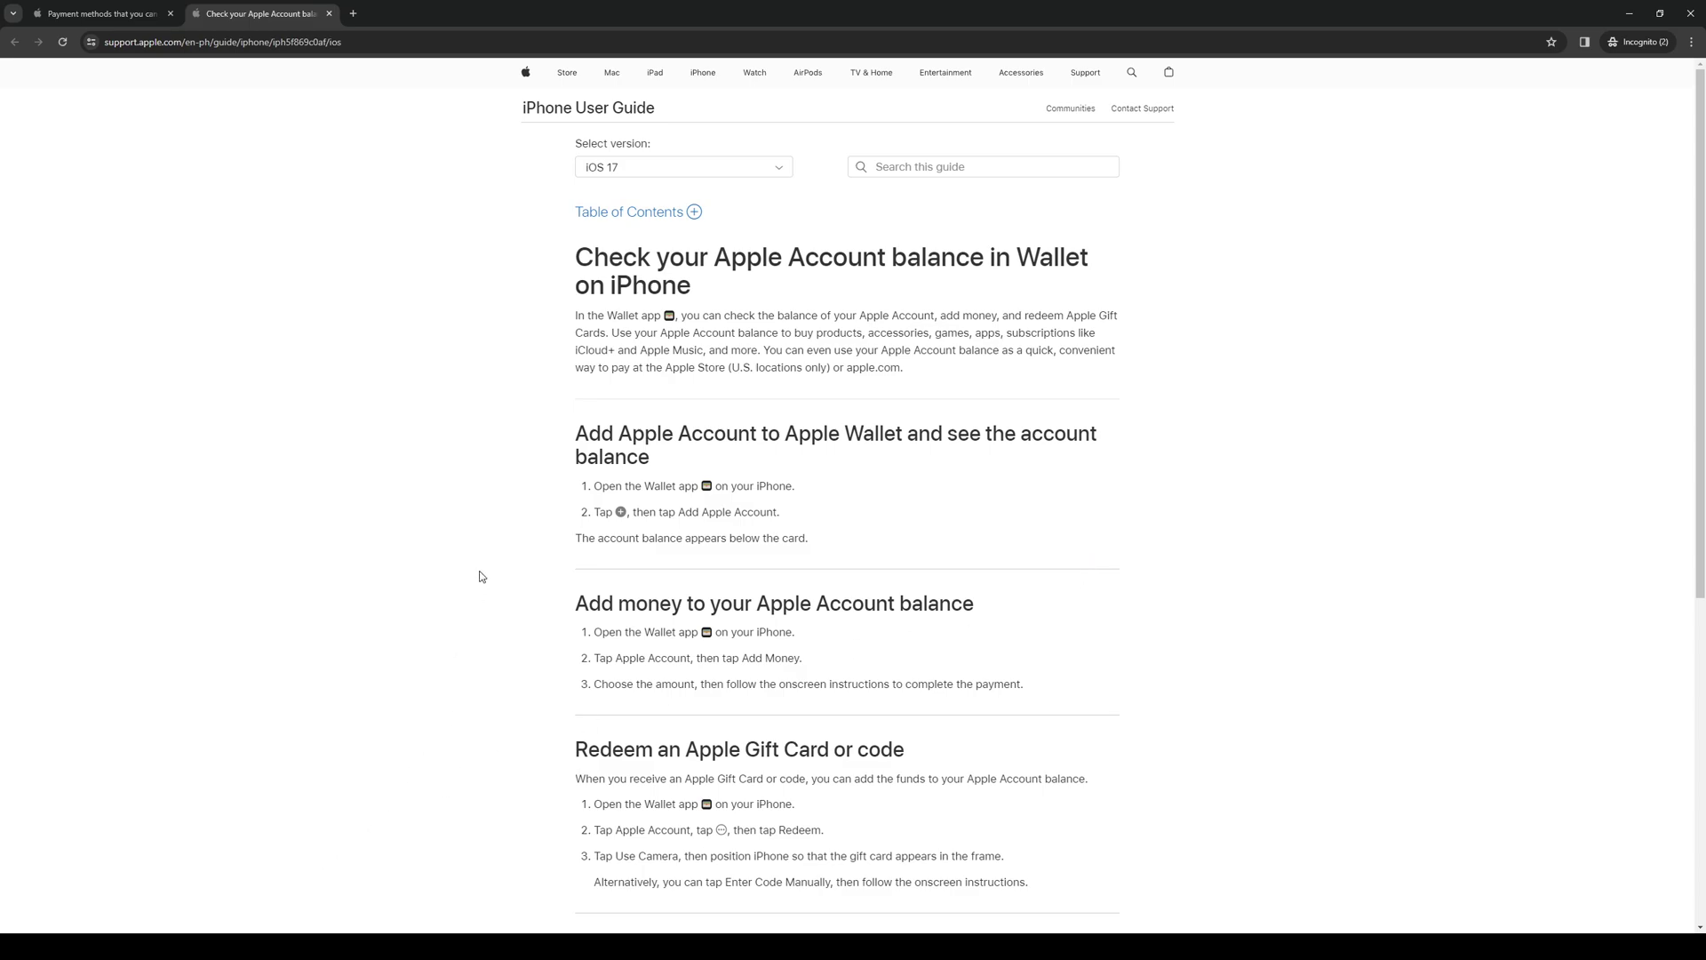
{"action": "scroll", "coordinate": [508, 612], "scroll_direction": "down", "scroll_amount": 2}
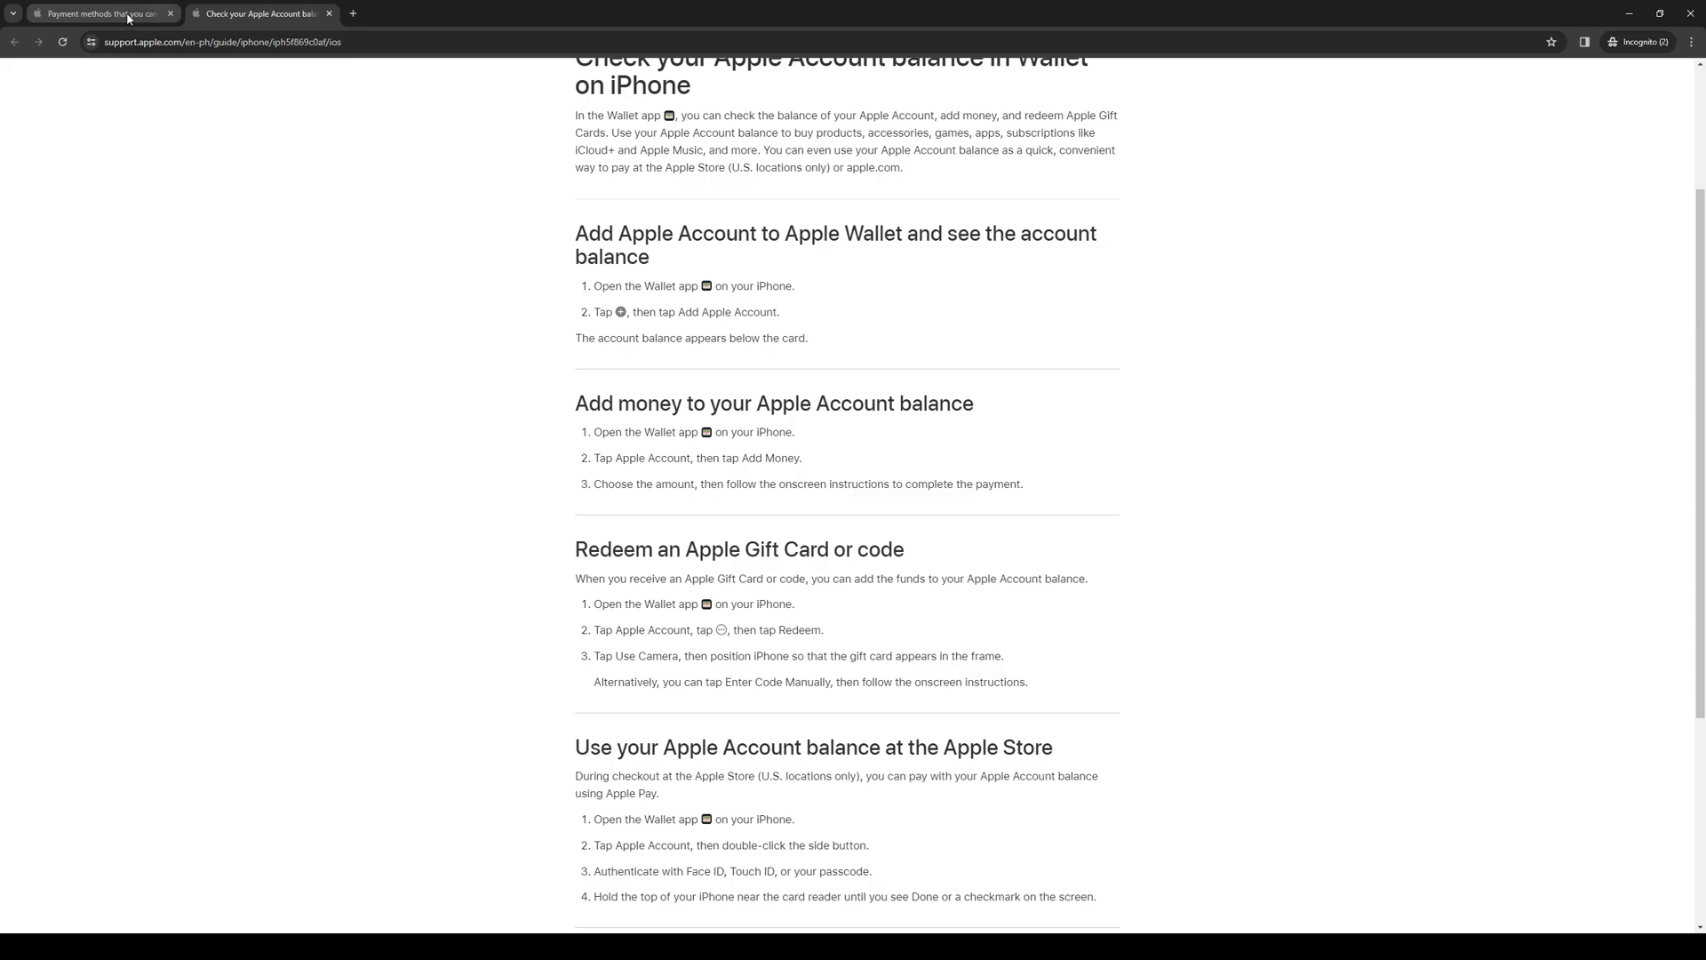
- Move between the Wallet balance article and payment methods page, ending on Latin America and the Caribbean
{"action": "left_click", "coordinate": [99, 14]}
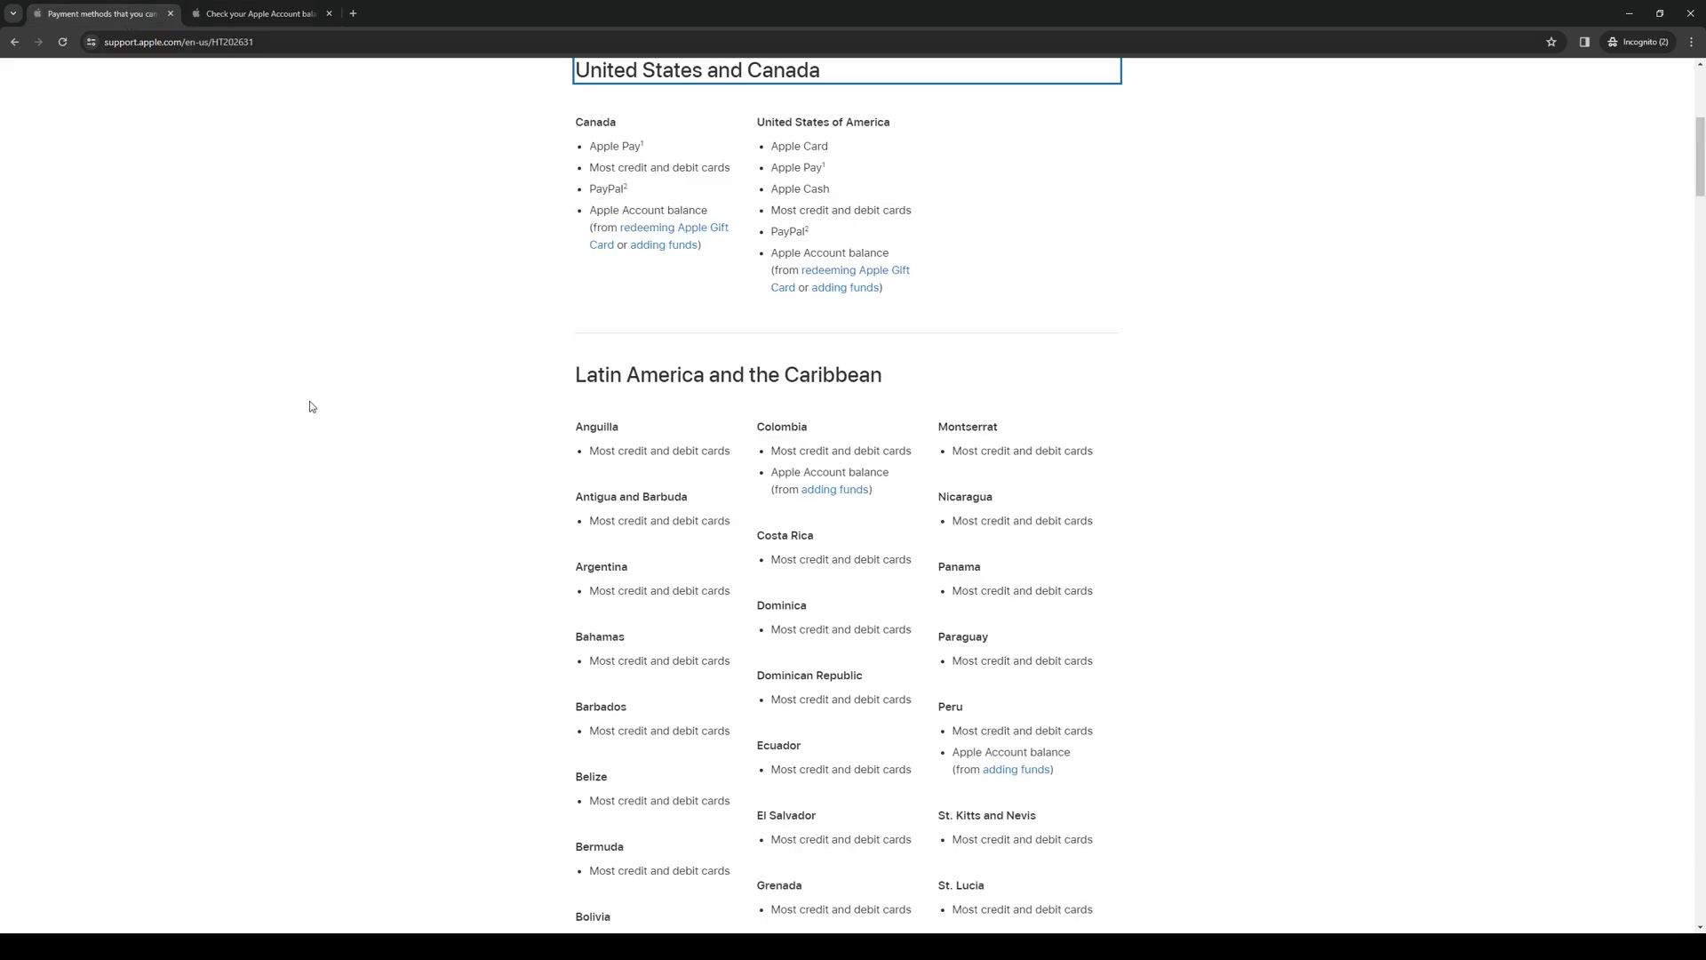
{"action": "left_click", "coordinate": [189, 850]}
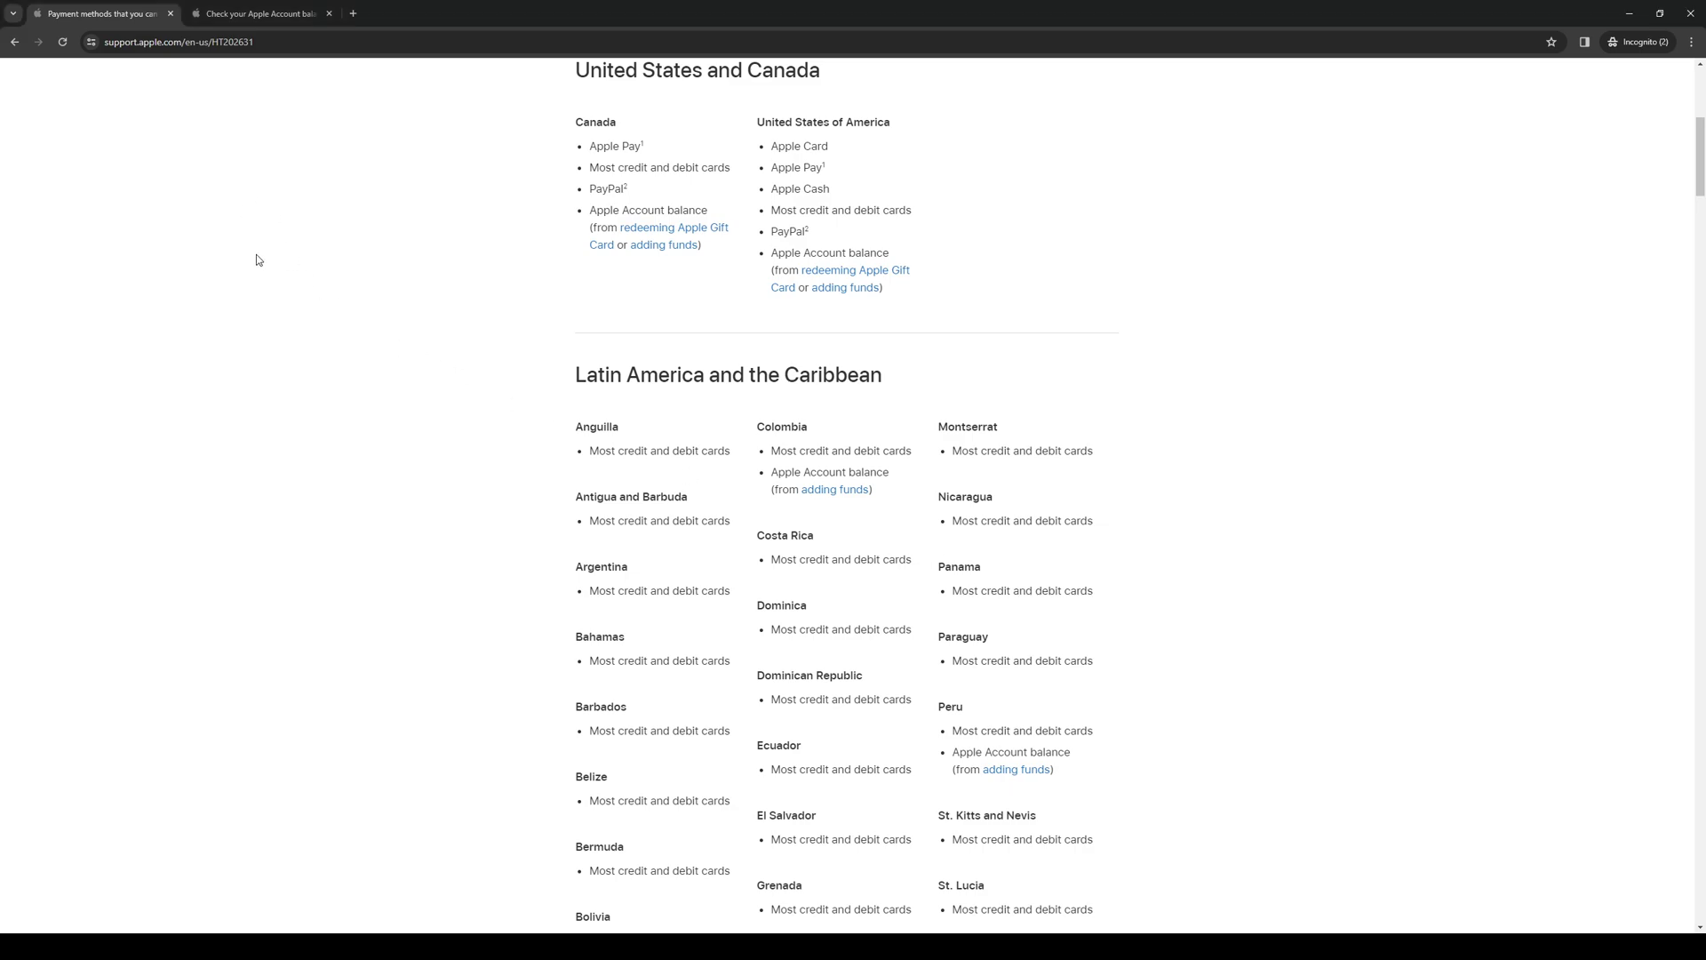
{"action": "scroll", "coordinate": [328, 307], "scroll_direction": "down", "scroll_amount": 2}
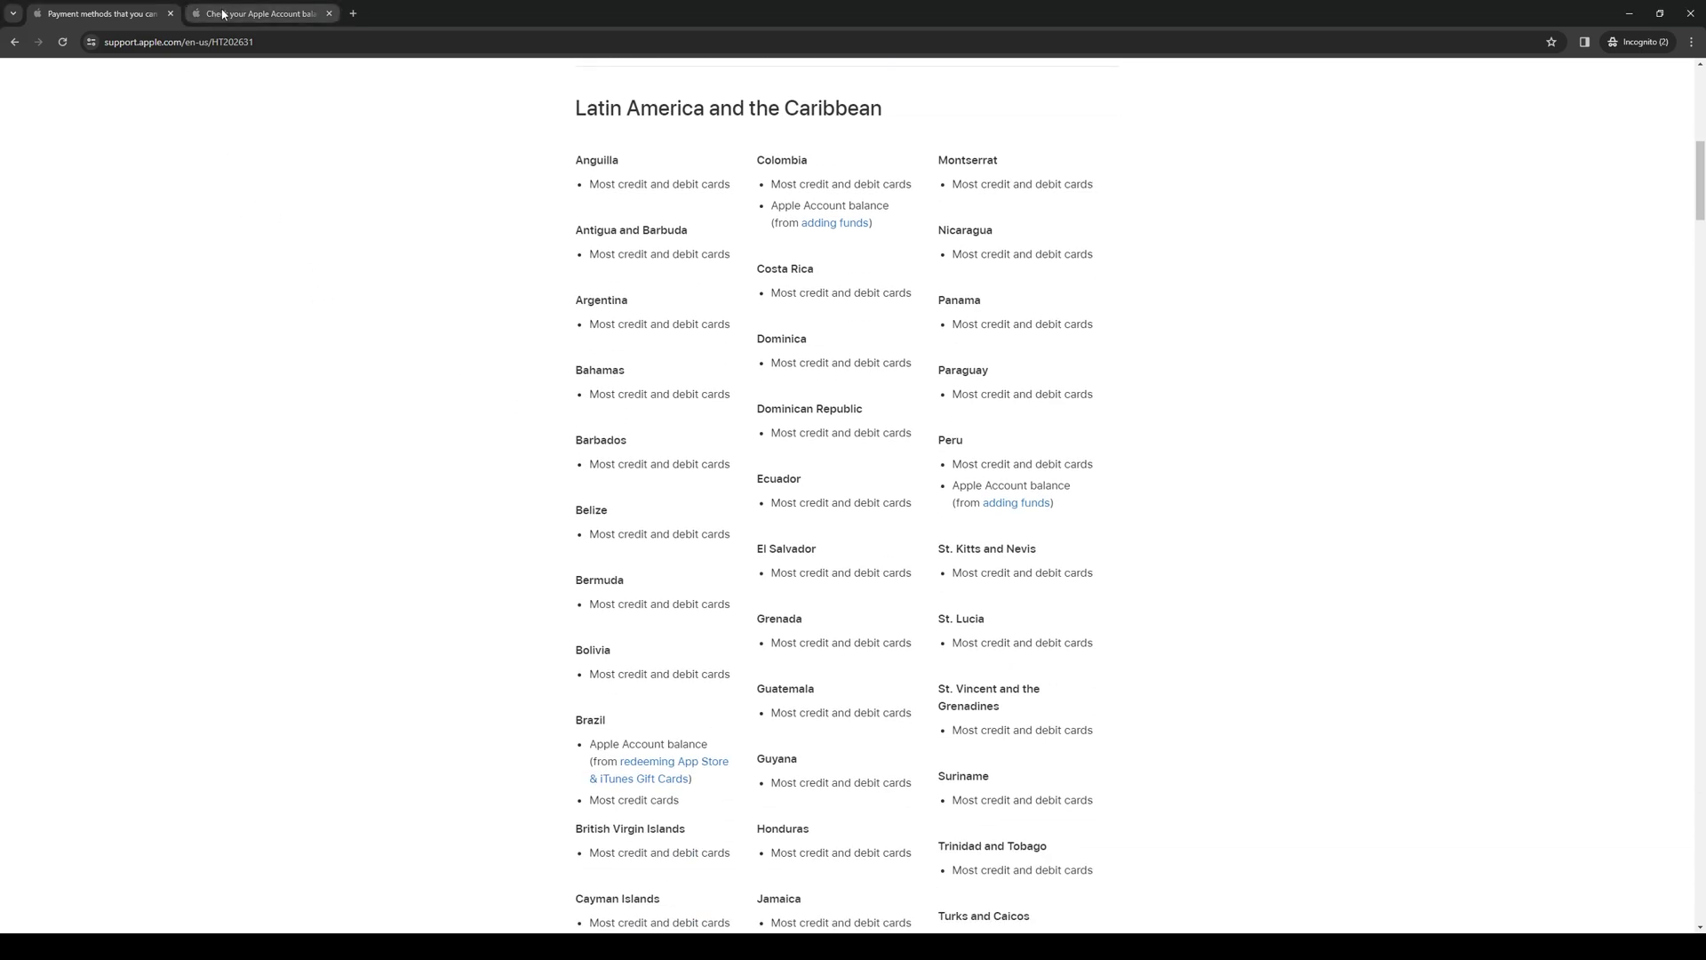
{"action": "left_click", "coordinate": [254, 13]}
{"action": "left_click", "coordinate": [74, 13]}
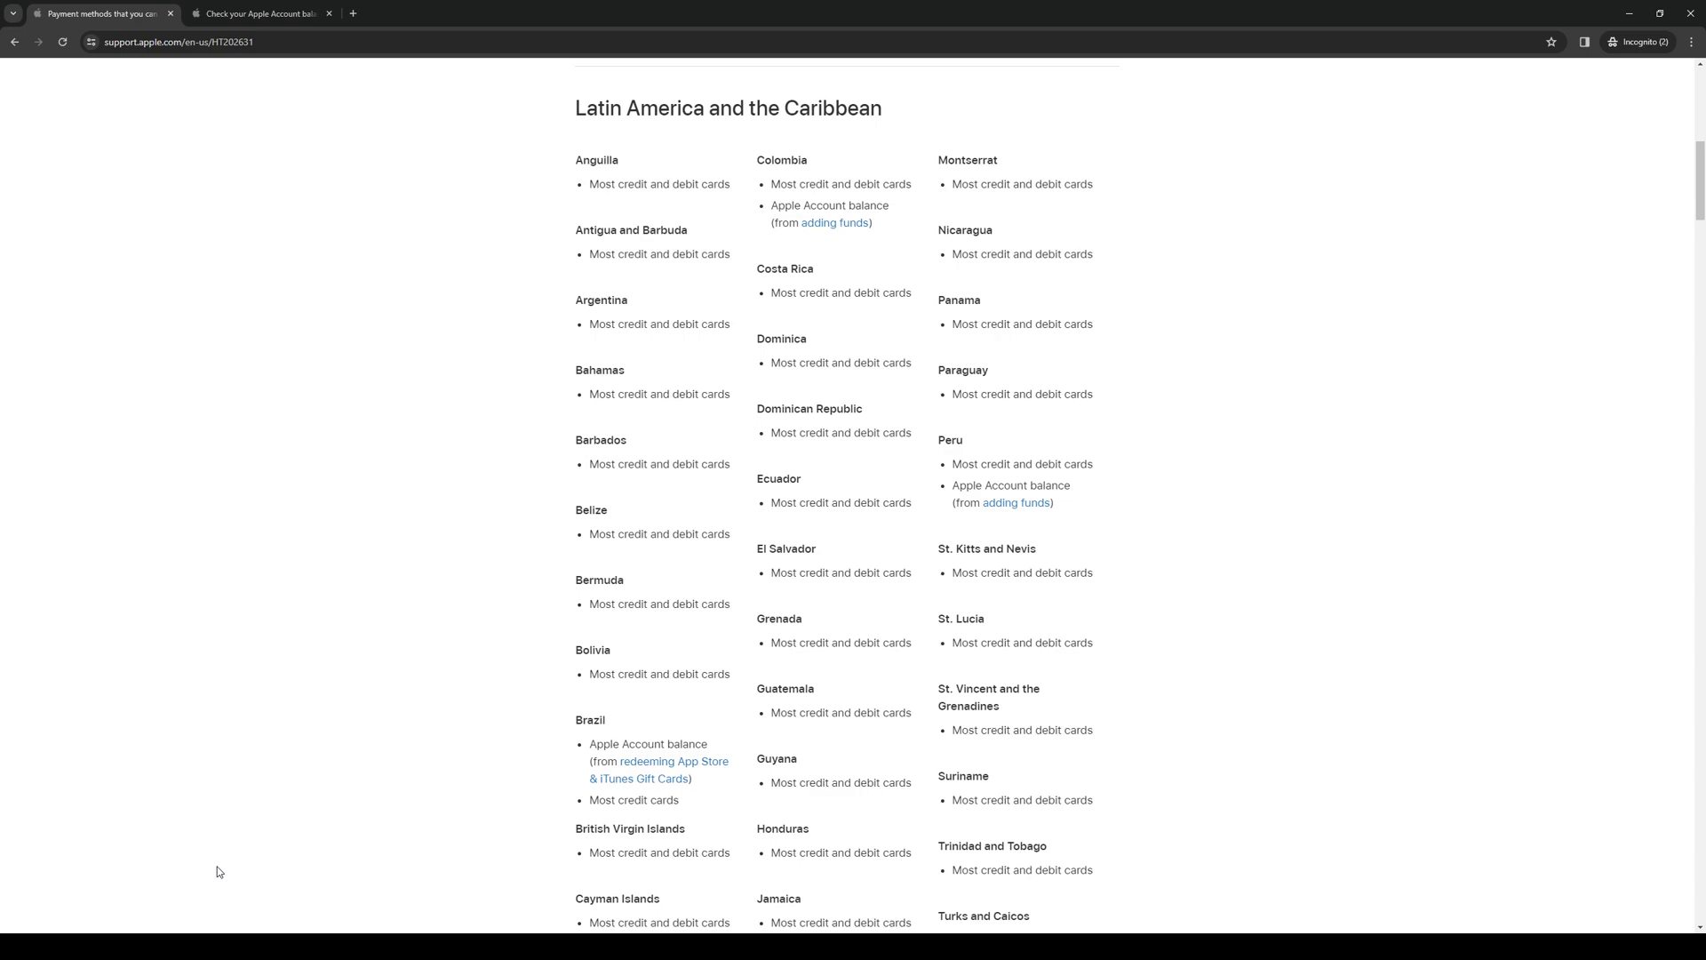